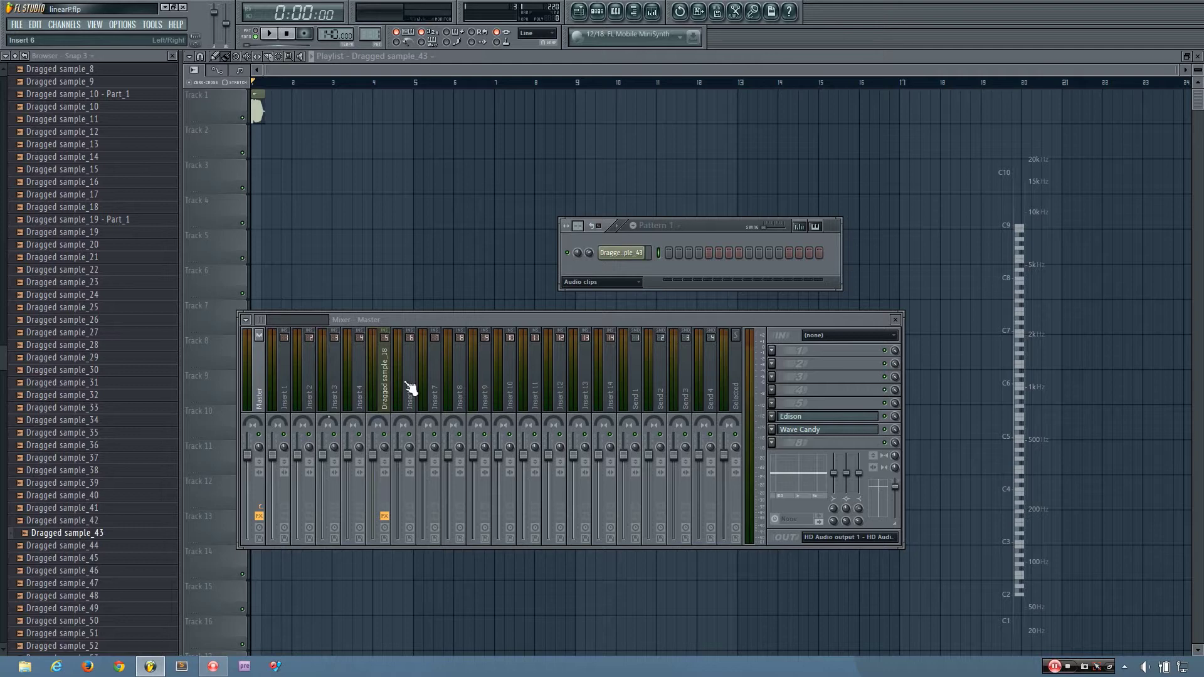
Select the Dragged sample_18 mixer track and audition the unprocessed playback of the sample through it
{"action": "left_click", "coordinate": [385, 378]}
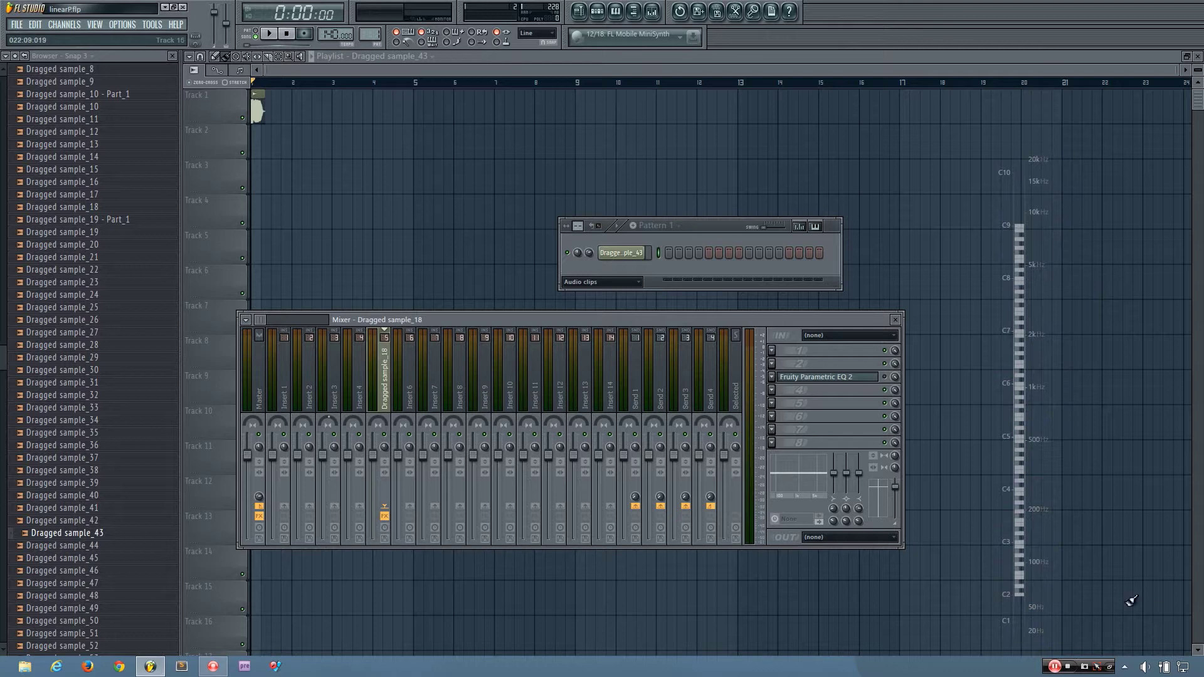
{"action": "key", "text": "q"}
{"action": "key", "text": "space"}
{"action": "key", "text": "space"}
{"action": "key", "text": "q"}
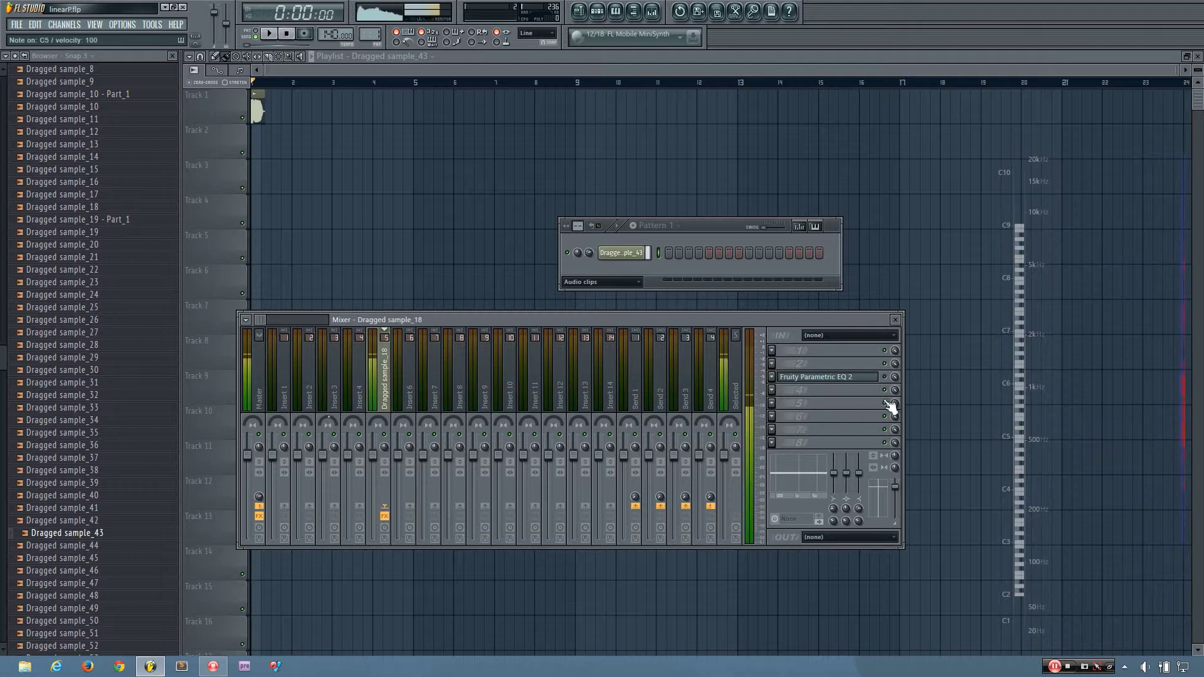
Open Fruity Parametric EQ 2 in effect slot 3, toggle its bypass, and audition the sample for comparison
{"action": "left_click", "coordinate": [815, 377]}
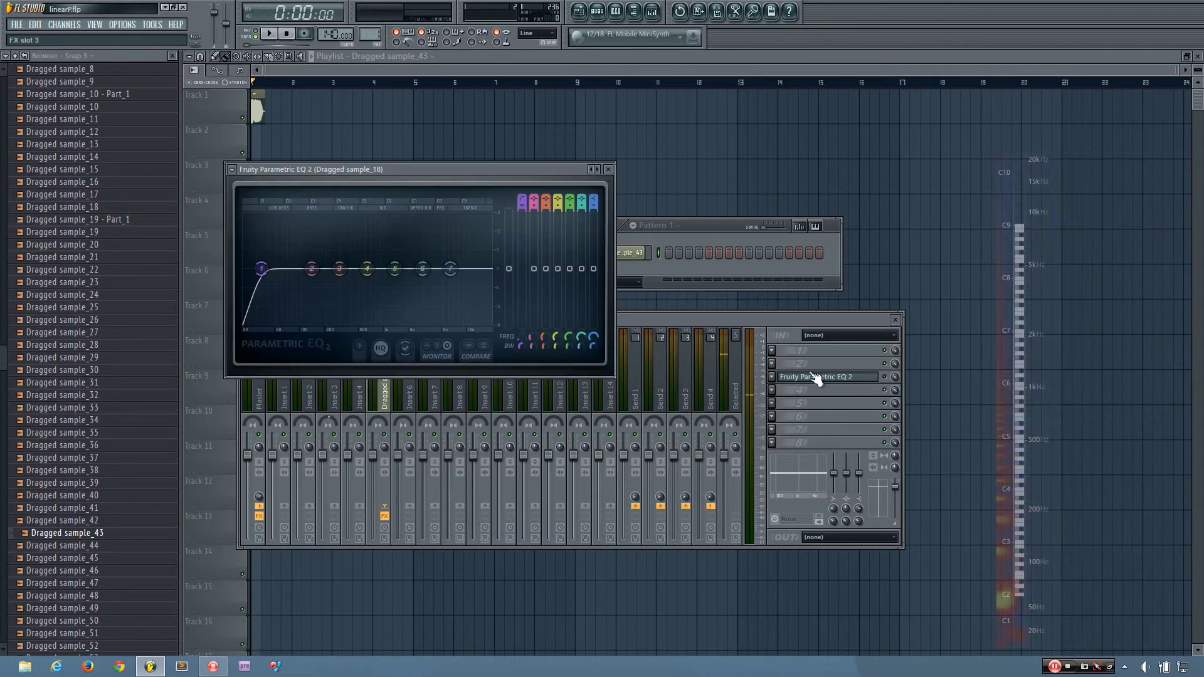
{"action": "left_click_drag", "start_coordinate": [443, 168], "coordinate": [509, 134]}
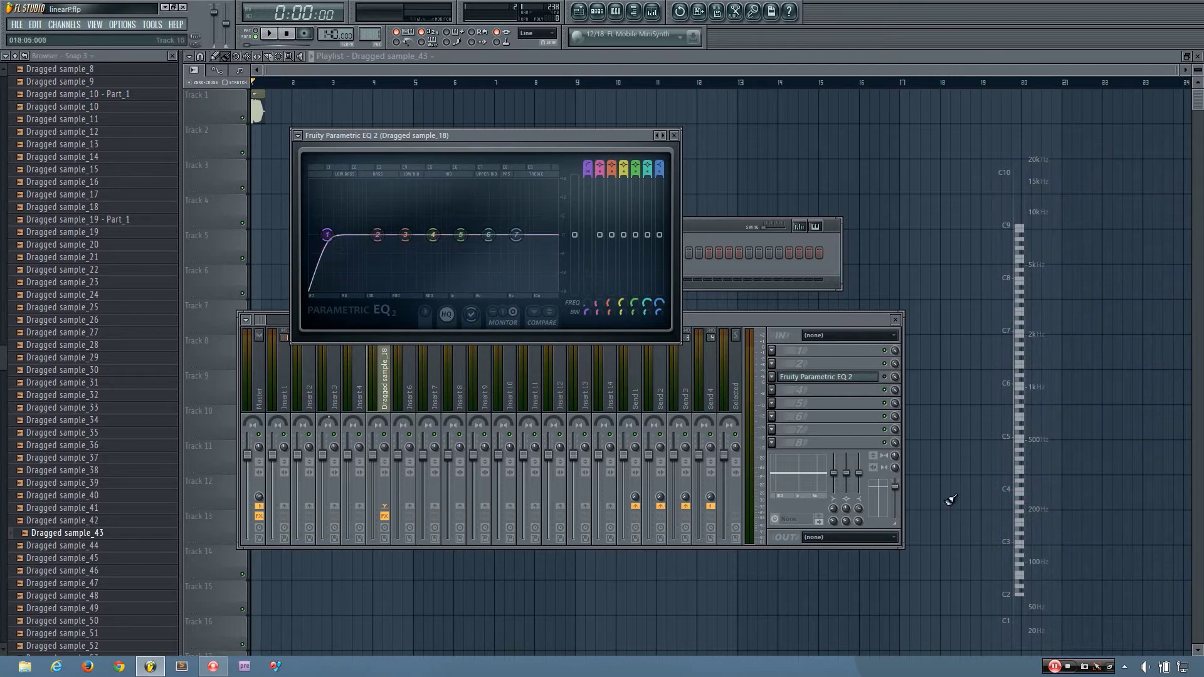
{"action": "left_click", "coordinate": [893, 384]}
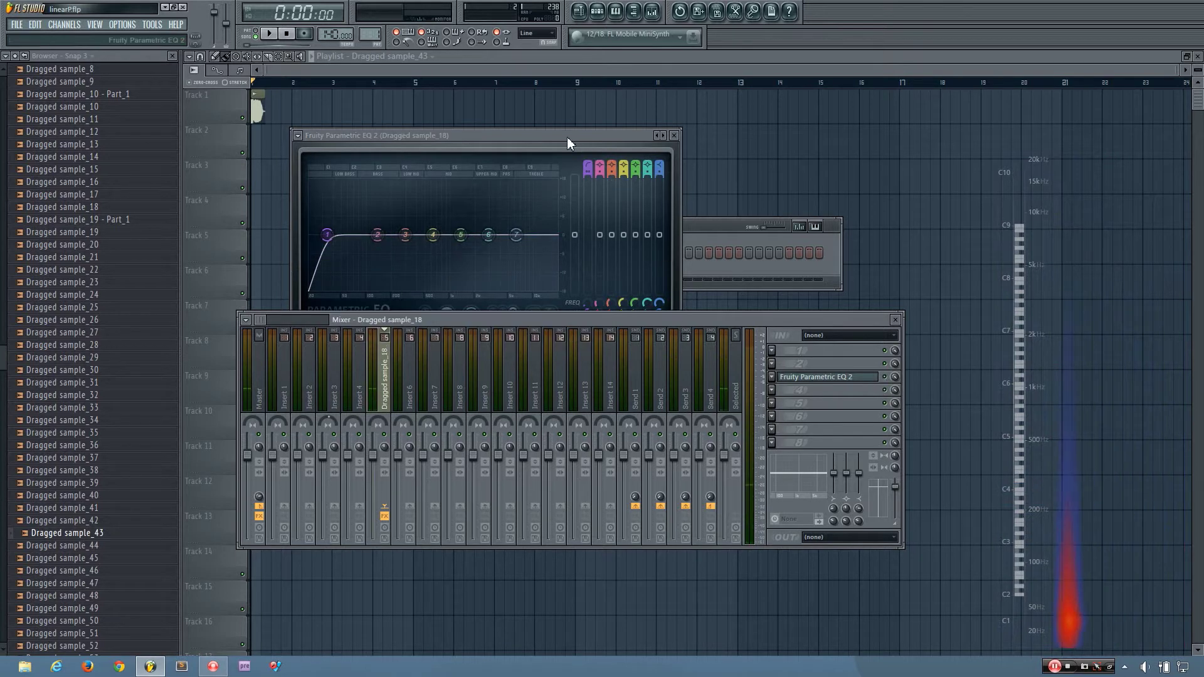
{"action": "left_click_drag", "start_coordinate": [569, 140], "coordinate": [517, 119]}
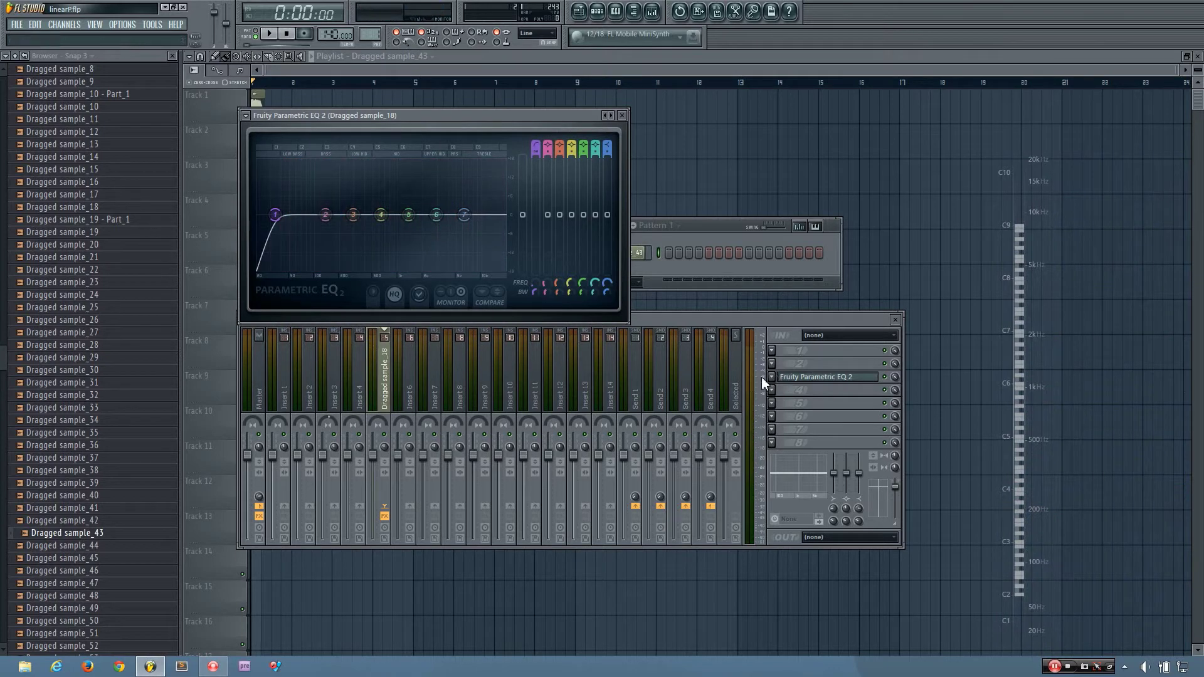
{"action": "key", "text": "q"}
{"action": "left_click_drag", "start_coordinate": [436, 116], "coordinate": [493, 159]}
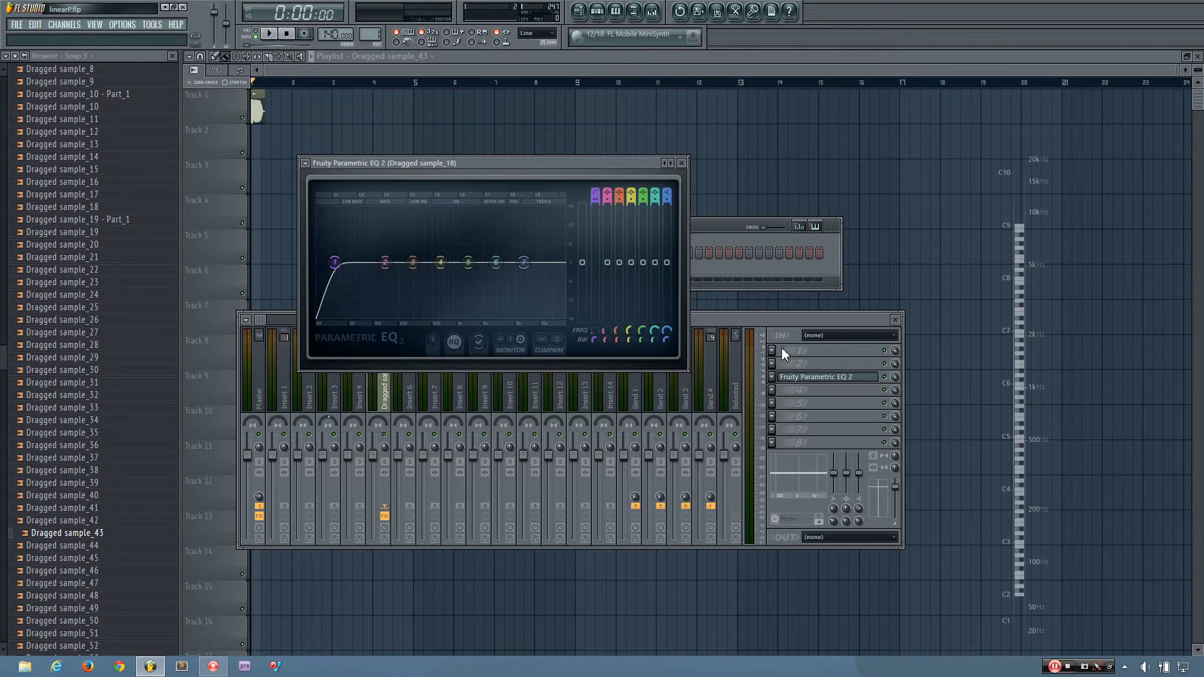
Toggle the Fruity Parametric EQ 2 slot's bypass again and close the plugin's window
{"action": "left_click", "coordinate": [884, 377]}
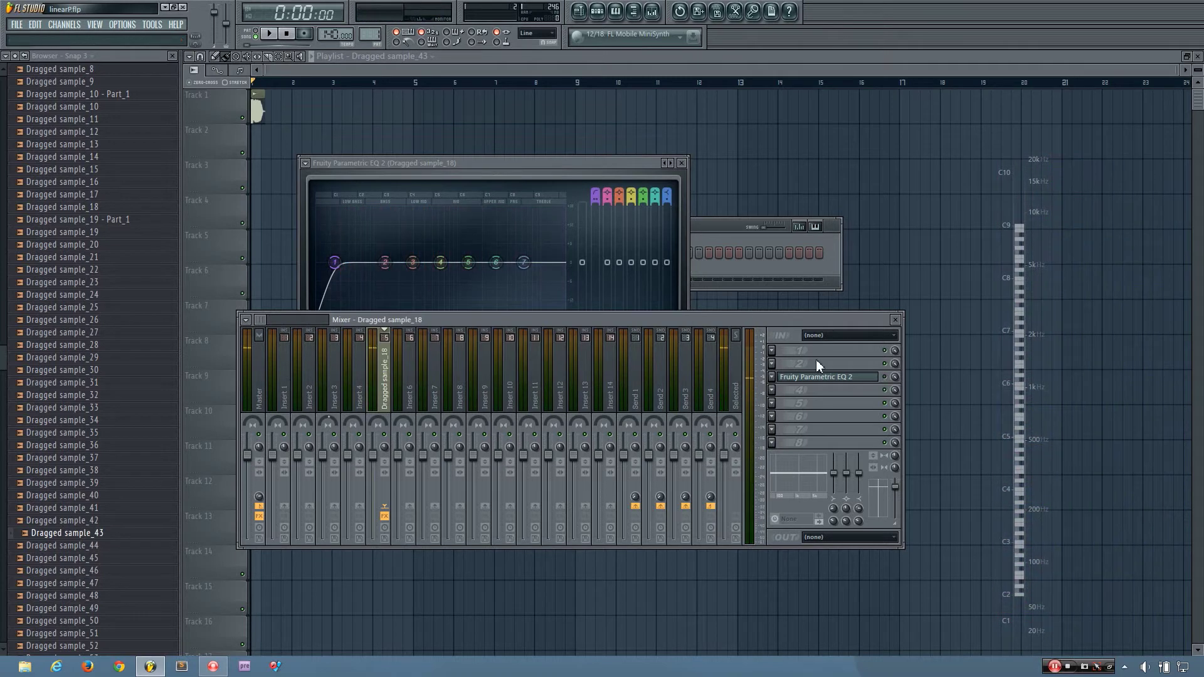
{"action": "left_click", "coordinate": [685, 165]}
{"action": "left_click", "coordinate": [685, 164]}
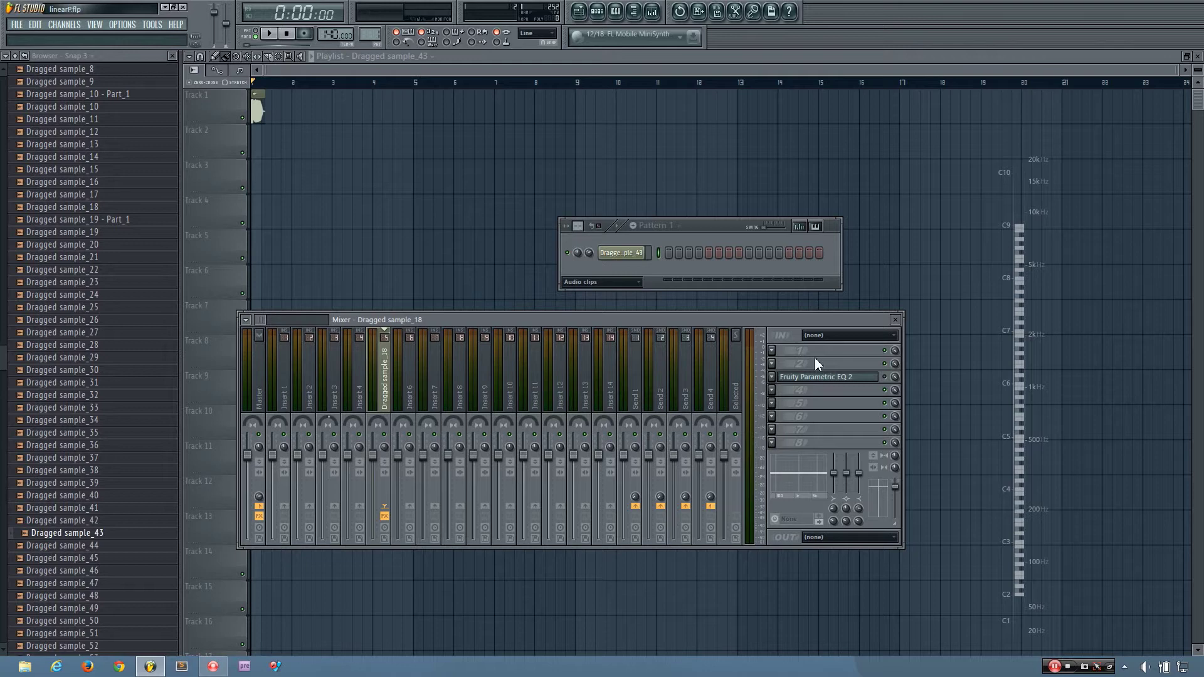
Load Fruity Convolver into effect slot 1 of the Dragged sample_18 mixer track
{"action": "left_click", "coordinate": [776, 355]}
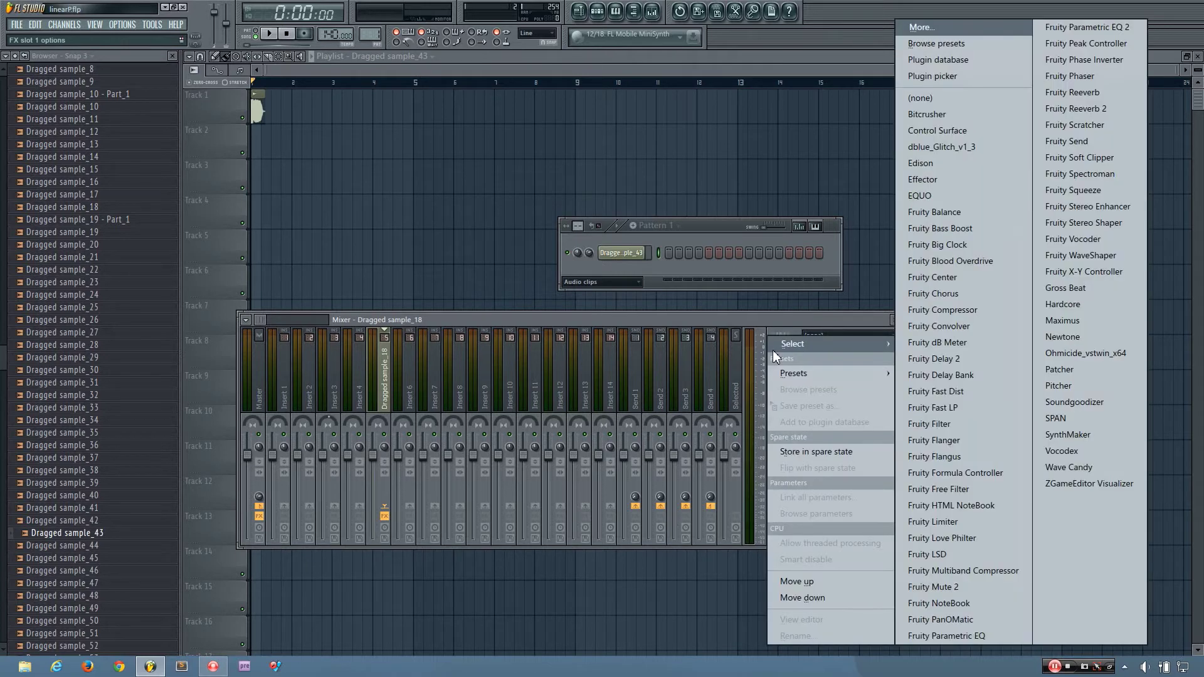
{"action": "left_click", "coordinate": [955, 327]}
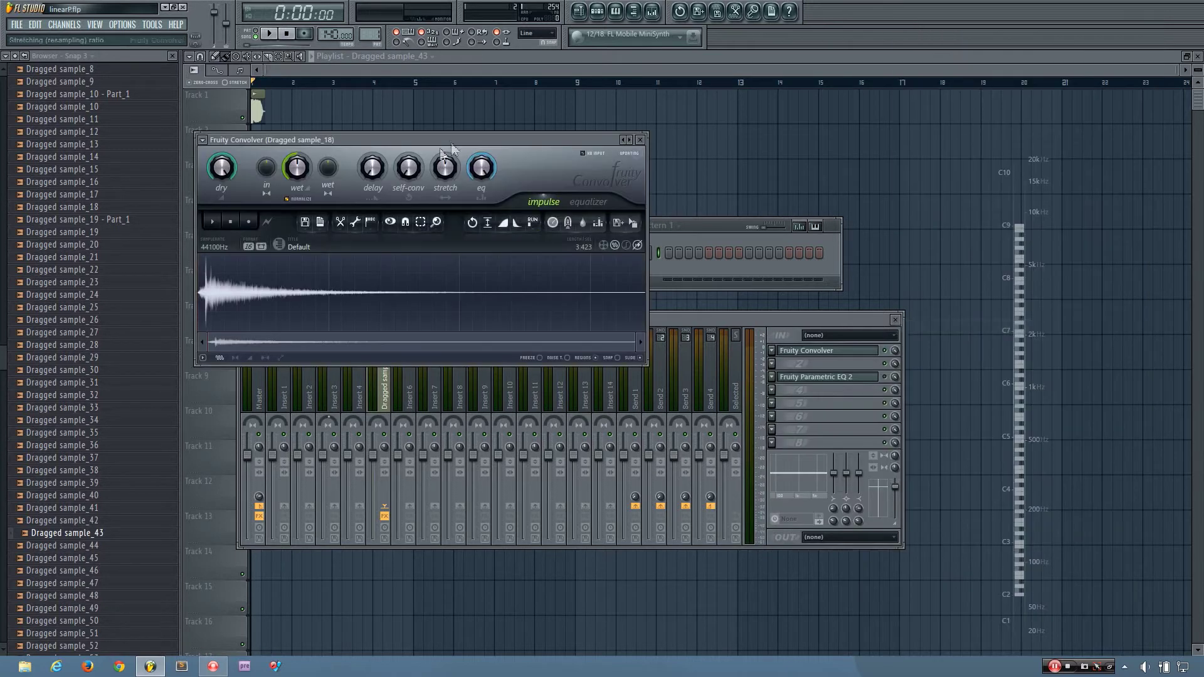
{"action": "left_click_drag", "start_coordinate": [465, 142], "coordinate": [531, 167]}
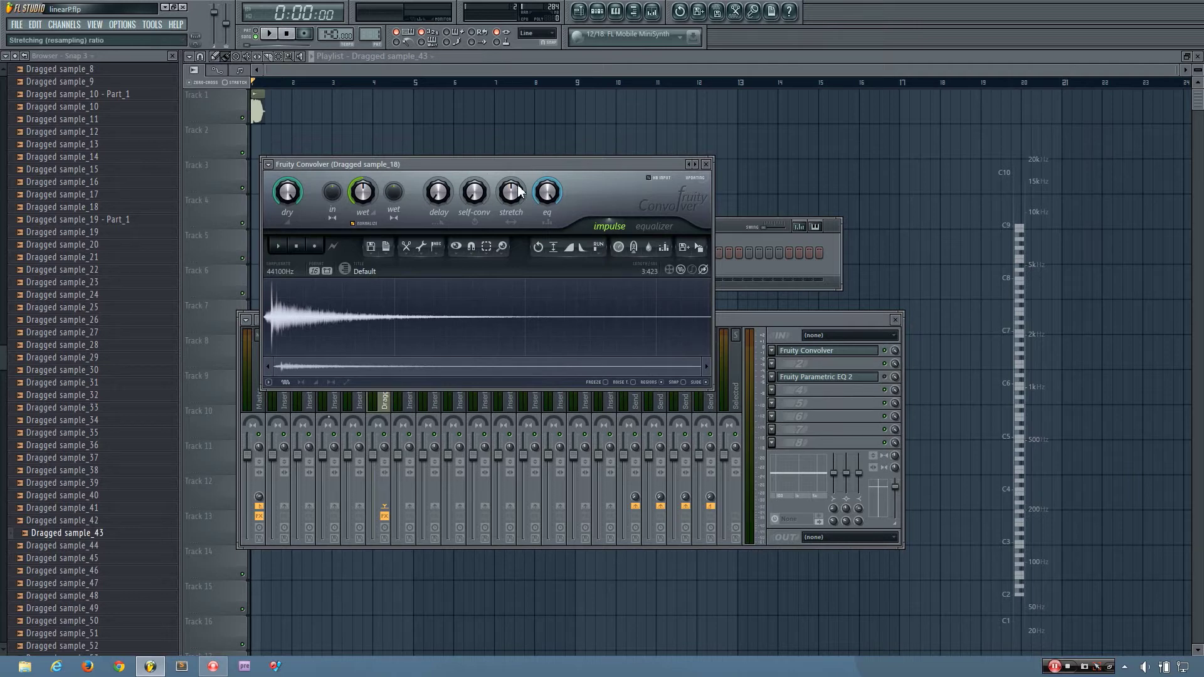
Apply the "Linear phase EQ (long latency)" preset to Fruity Convolver and move the channel window clear of the plugin
{"action": "left_click", "coordinate": [269, 165]}
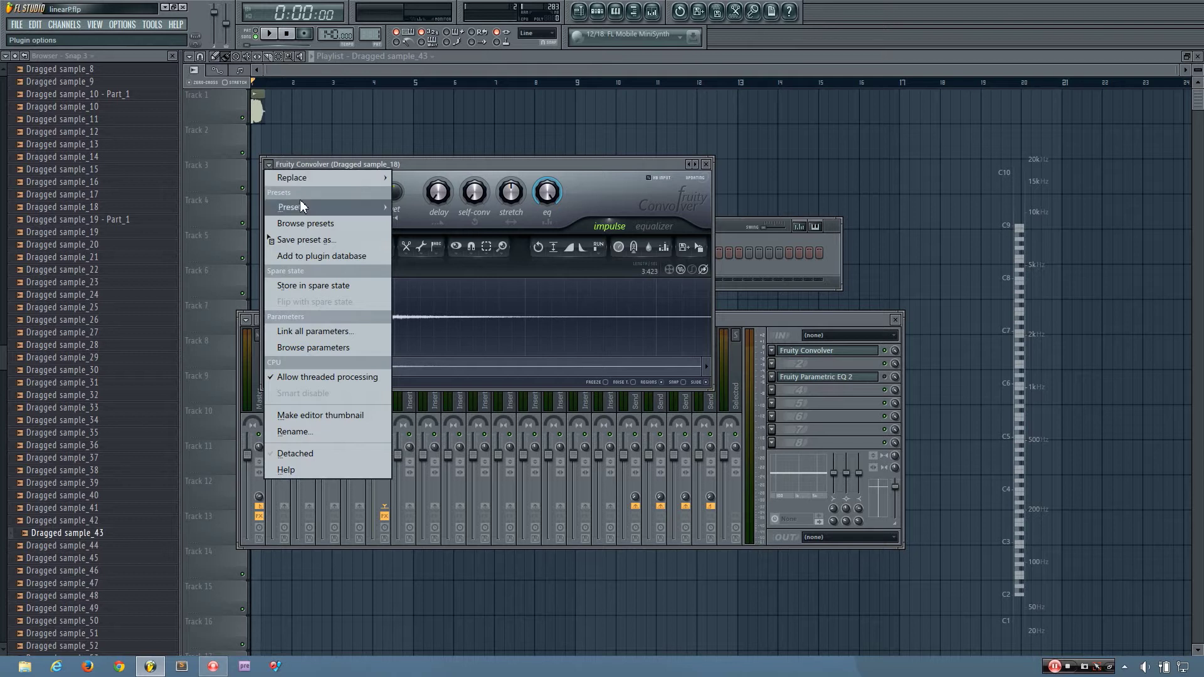
{"action": "mouse_move", "coordinate": [300, 207]}
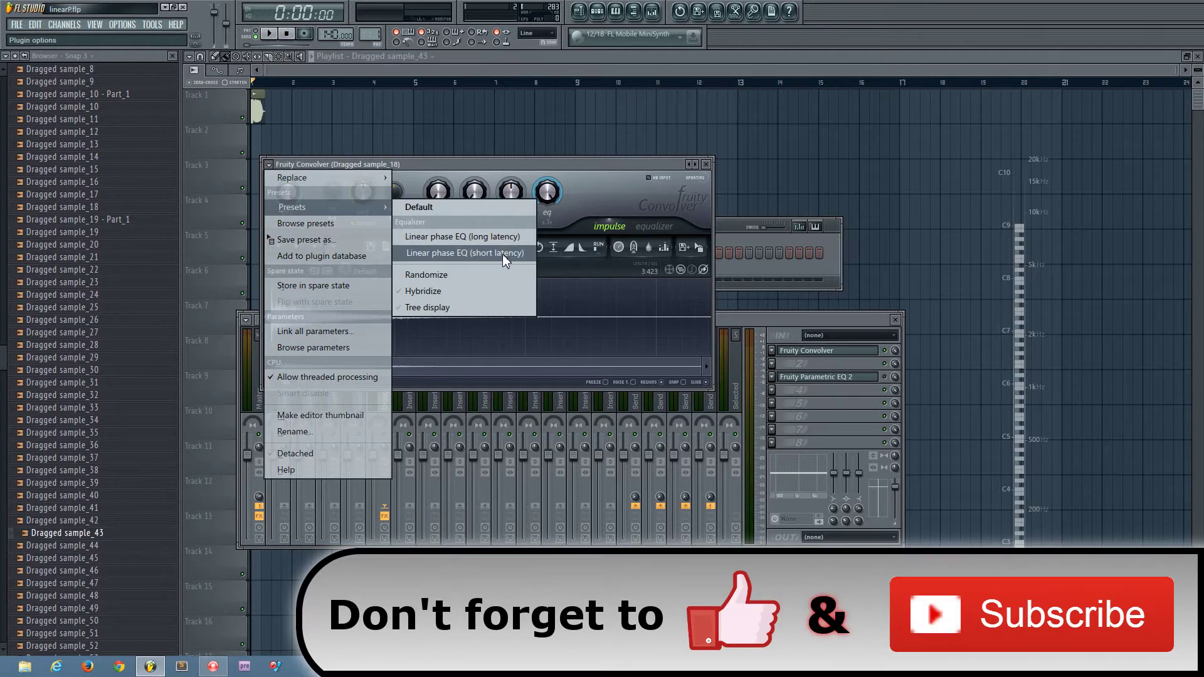
{"action": "left_click", "coordinate": [470, 242]}
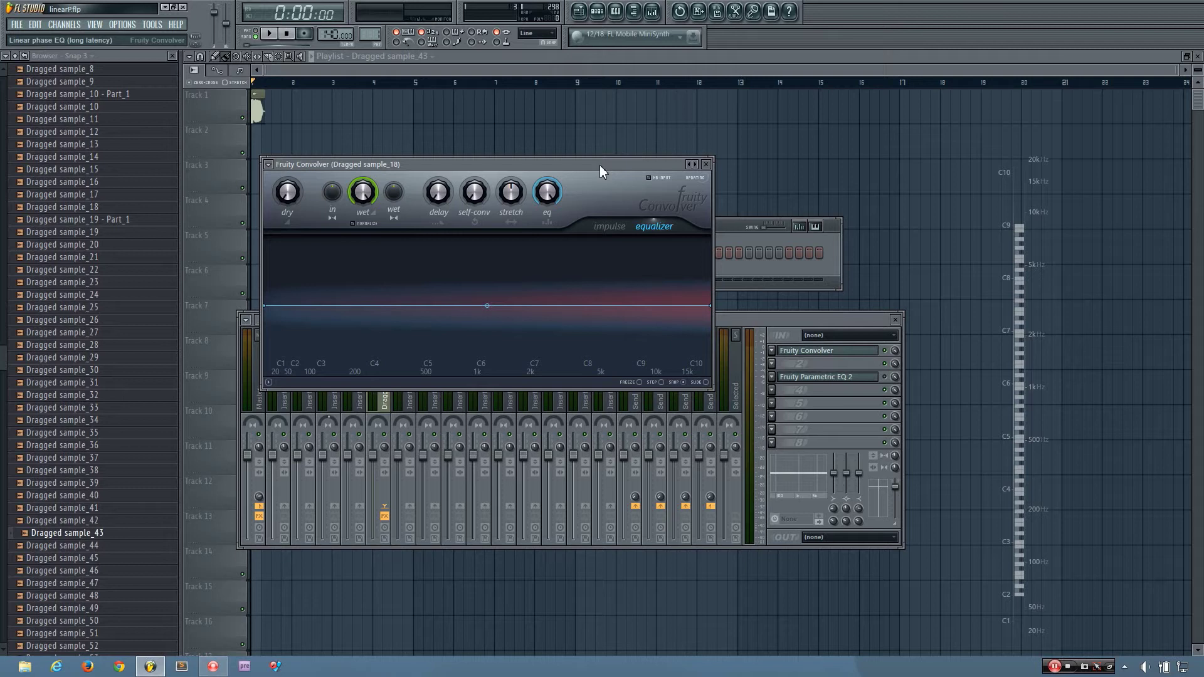
{"action": "left_click_drag", "start_coordinate": [721, 222], "coordinate": [904, 182]}
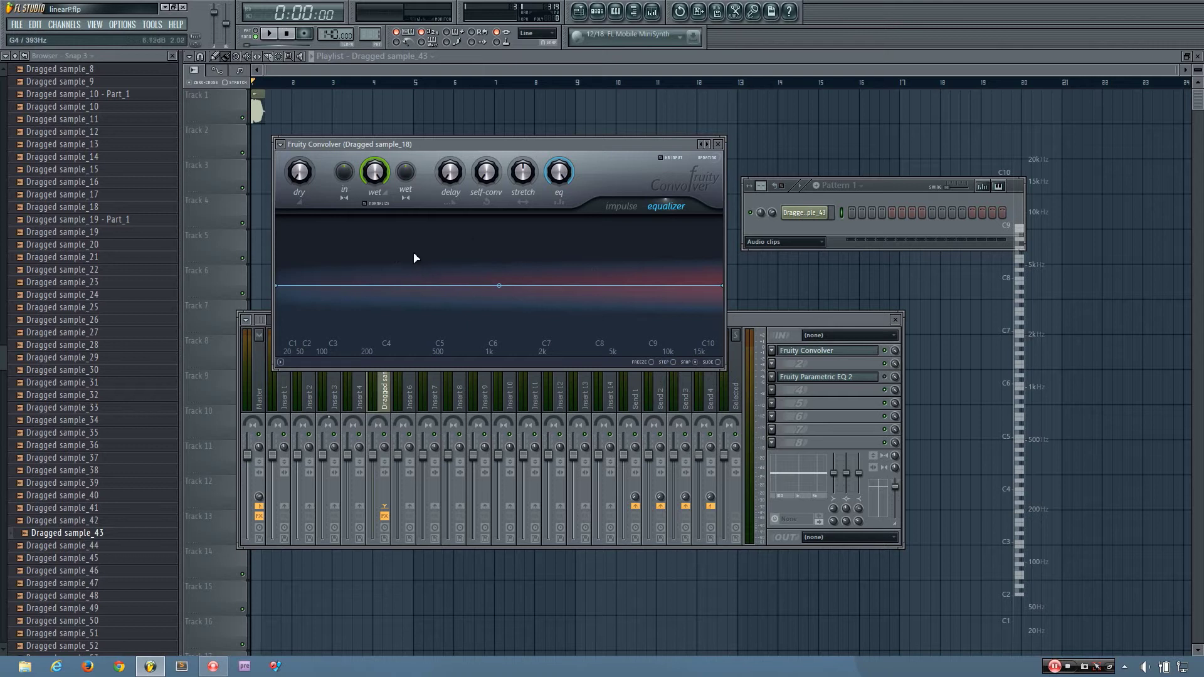
Add a boosted point near 390 Hz on the Convolver's equalizer curve and bend both adjoining segments into a narrow peak
{"action": "left_click_drag", "start_coordinate": [414, 257], "coordinate": [409, 251]}
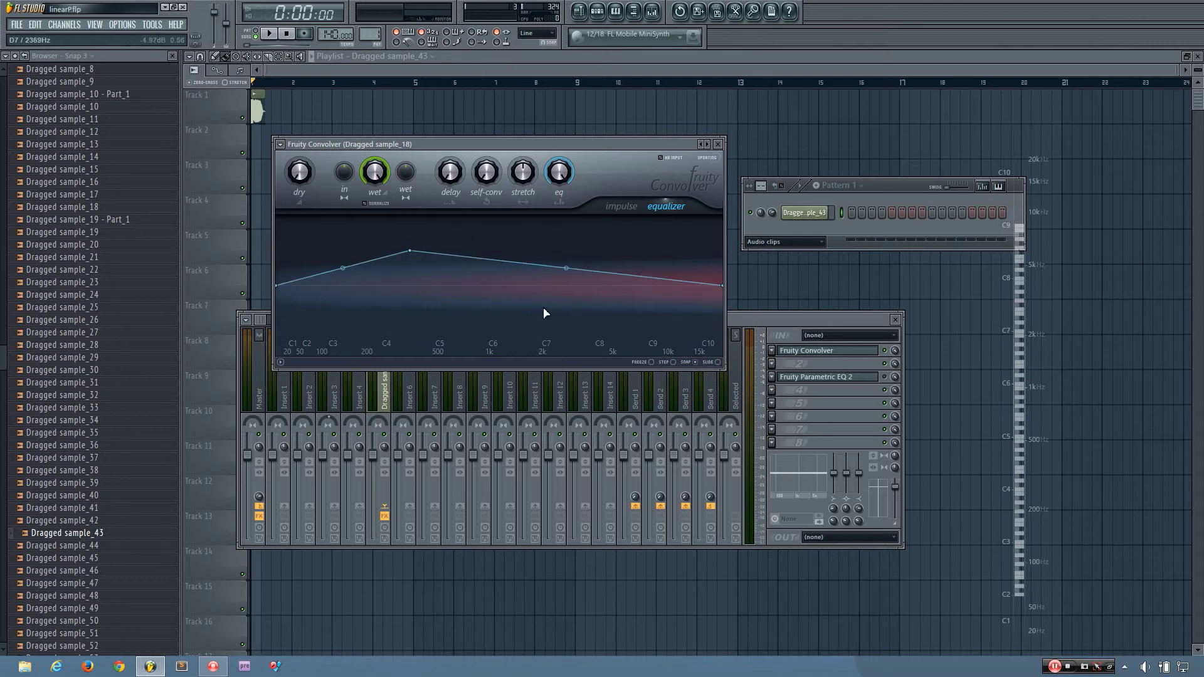
{"action": "mouse_move", "coordinate": [348, 269]}
{"action": "left_mouse_down"}
{"action": "mouse_move", "coordinate": [348, 248]}
{"action": "mouse_move", "coordinate": [342, 285]}
{"action": "left_mouse_up"}
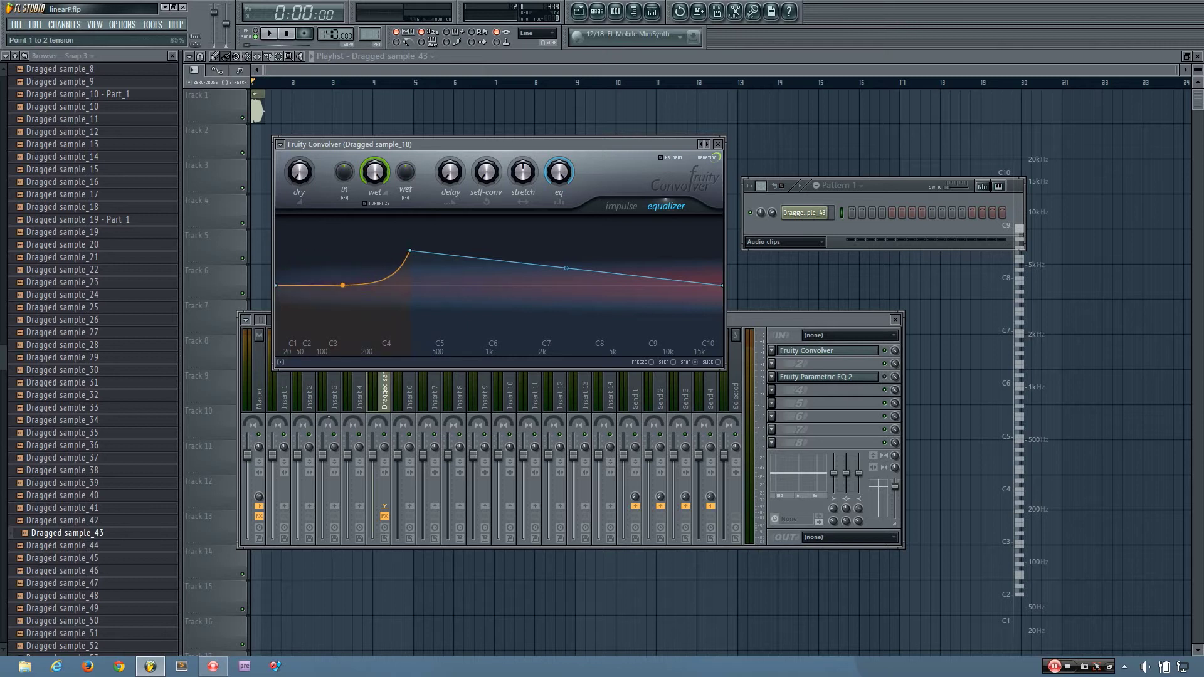
{"action": "mouse_move", "coordinate": [566, 269]}
{"action": "left_mouse_down"}
{"action": "mouse_move", "coordinate": [566, 251]}
{"action": "mouse_move", "coordinate": [565, 285]}
{"action": "left_mouse_up"}
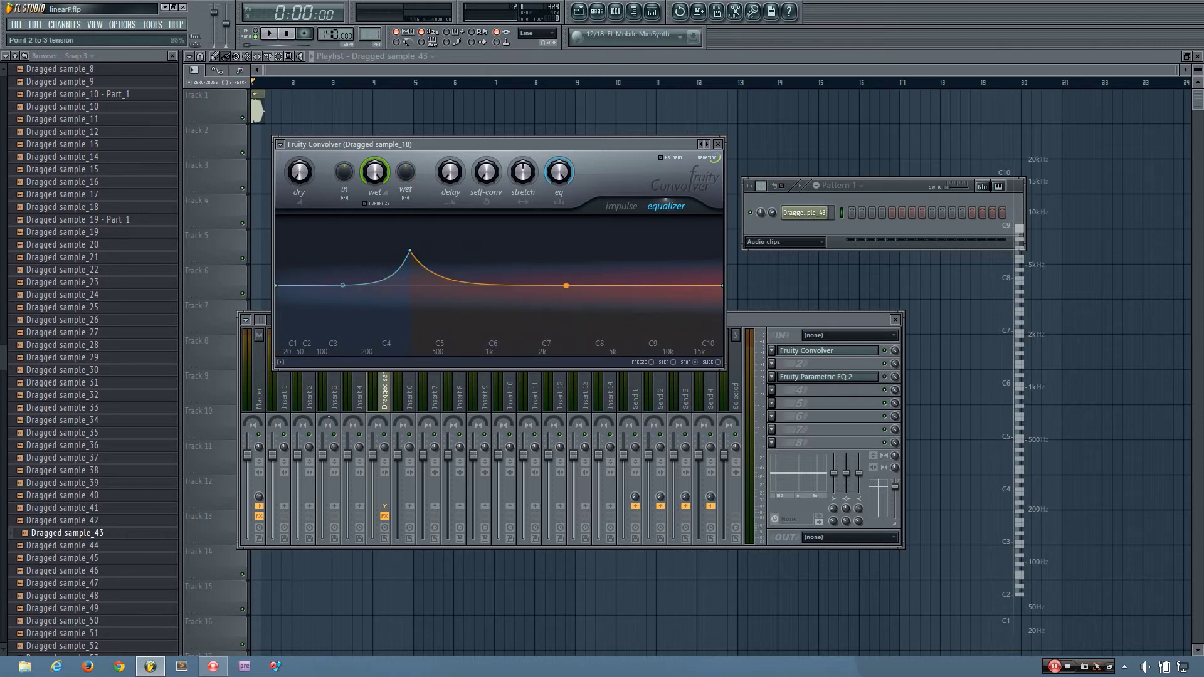
Reset the tension of both curve segments and lower the boosted equalizer point back onto the flat line
{"action": "right_click", "coordinate": [567, 286]}
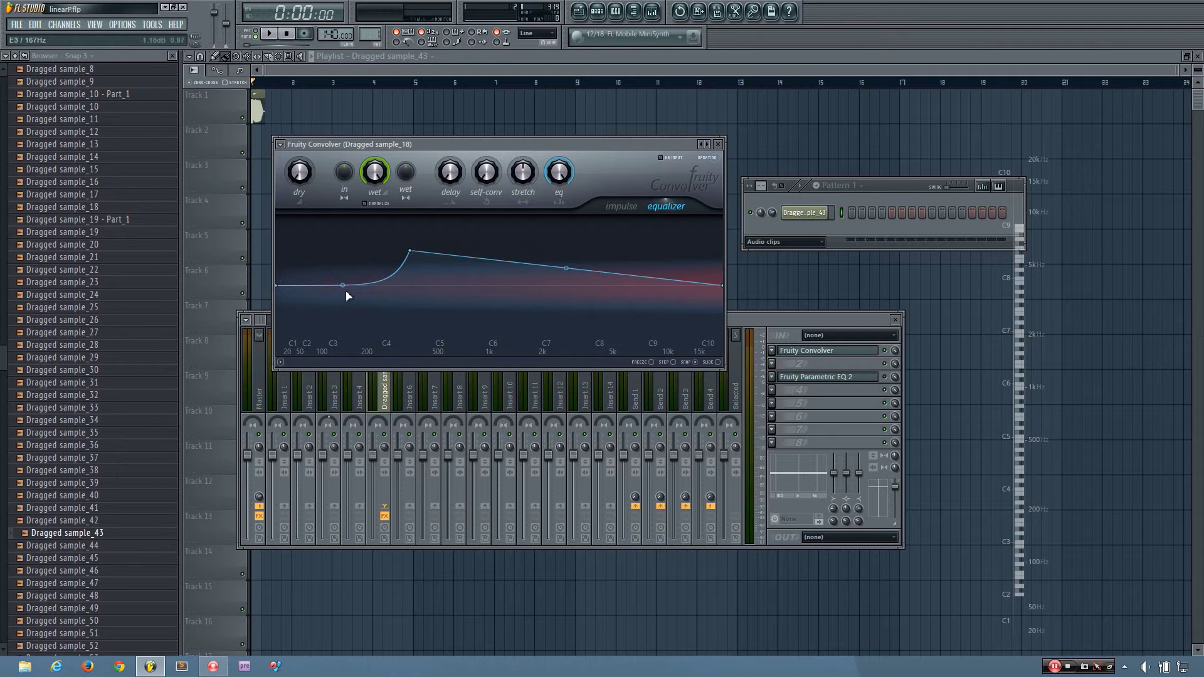
{"action": "right_click", "coordinate": [343, 286]}
{"action": "left_click_drag", "start_coordinate": [410, 251], "coordinate": [409, 285]}
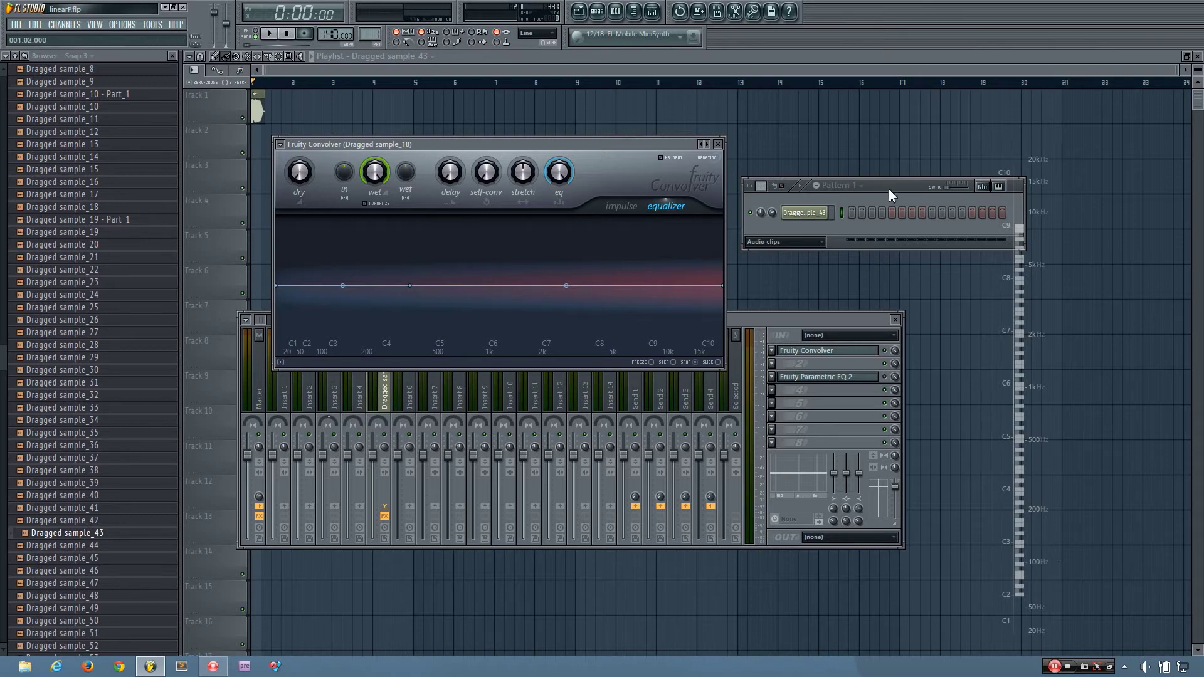
Shape a steep low cut by moving the middle point between 20 and 50 Hz, lowering the first point fully, and bending the segment between them
{"action": "key", "text": "q"}
{"action": "left_click_drag", "start_coordinate": [422, 288], "coordinate": [301, 289]}
{"action": "scroll", "coordinate": [300, 291], "scroll_direction": "up", "scroll_amount": 2}
{"action": "left_click_drag", "start_coordinate": [276, 286], "coordinate": [276, 363]}
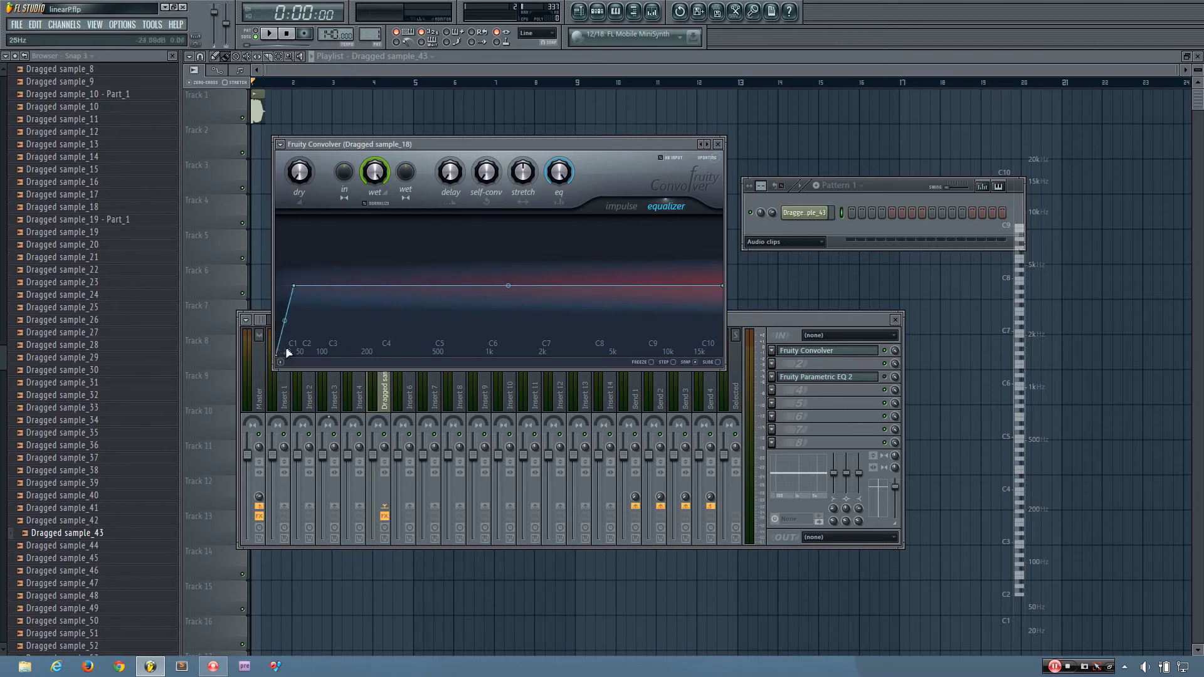
{"action": "right_click", "coordinate": [285, 348]}
{"action": "left_click_drag", "start_coordinate": [285, 348], "coordinate": [288, 324]}
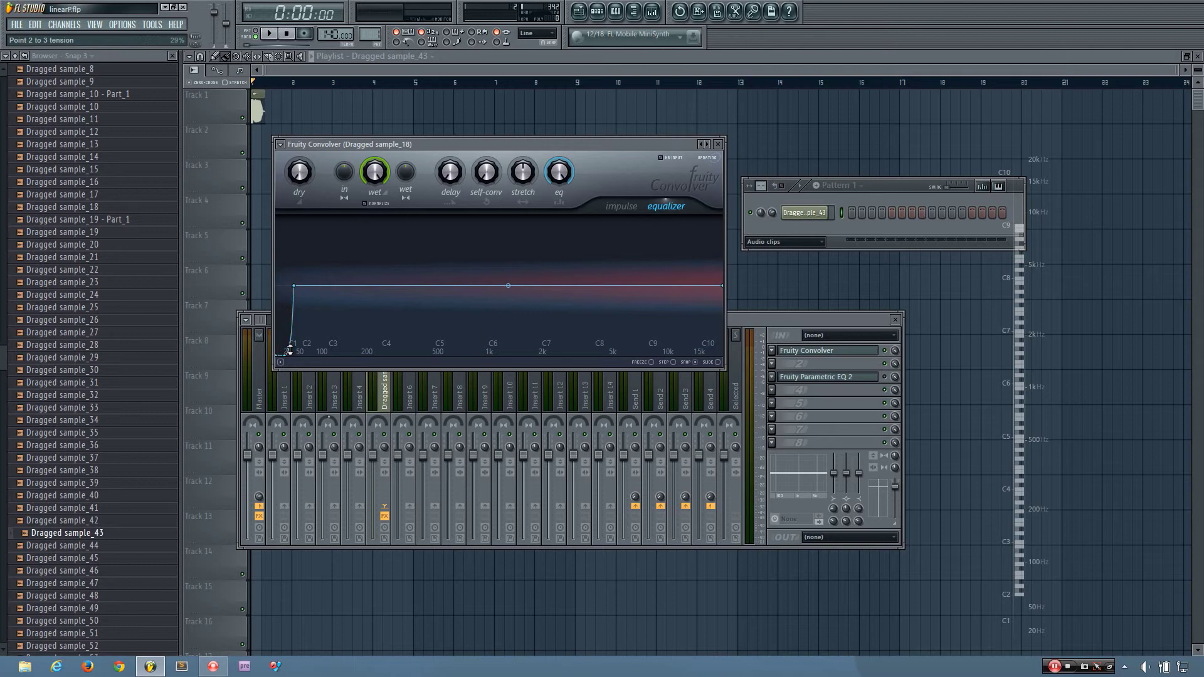
Audition the sample with Fruity Convolver bypassed and with it enabled to compare the sound
{"action": "key", "text": "space"}
{"action": "left_click", "coordinate": [890, 352]}
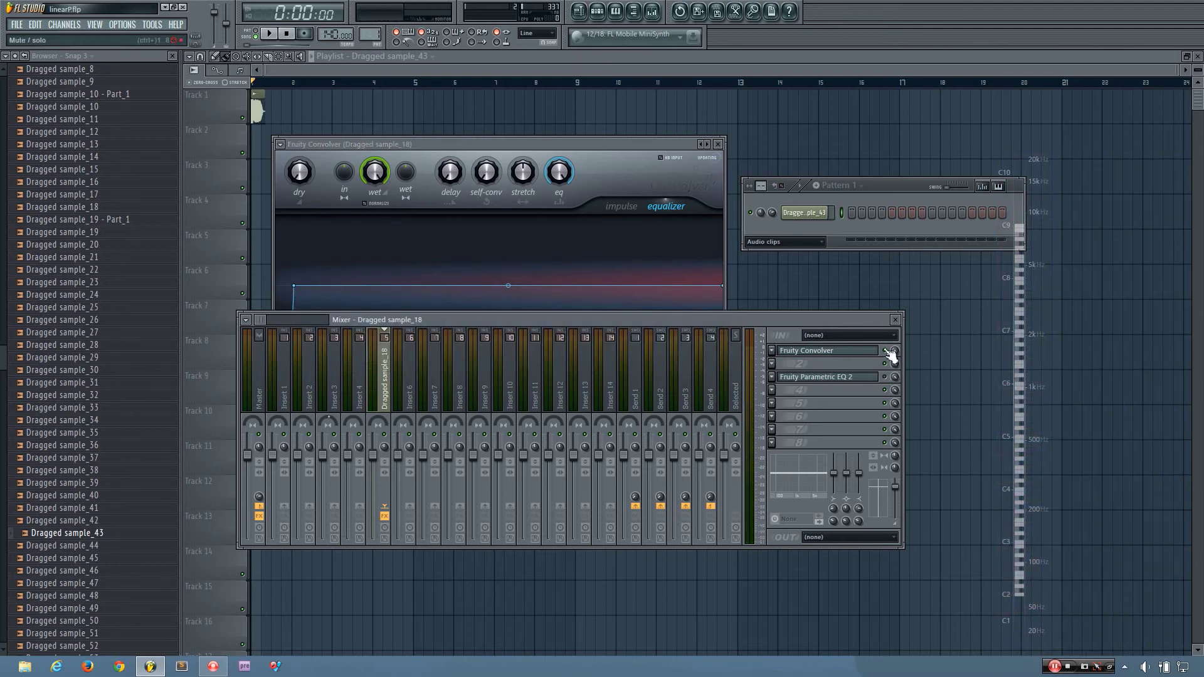
{"action": "key", "text": "q"}
{"action": "left_click", "coordinate": [885, 350]}
{"action": "key", "text": "q"}
{"action": "left_click_drag", "start_coordinate": [776, 318], "coordinate": [789, 325]}
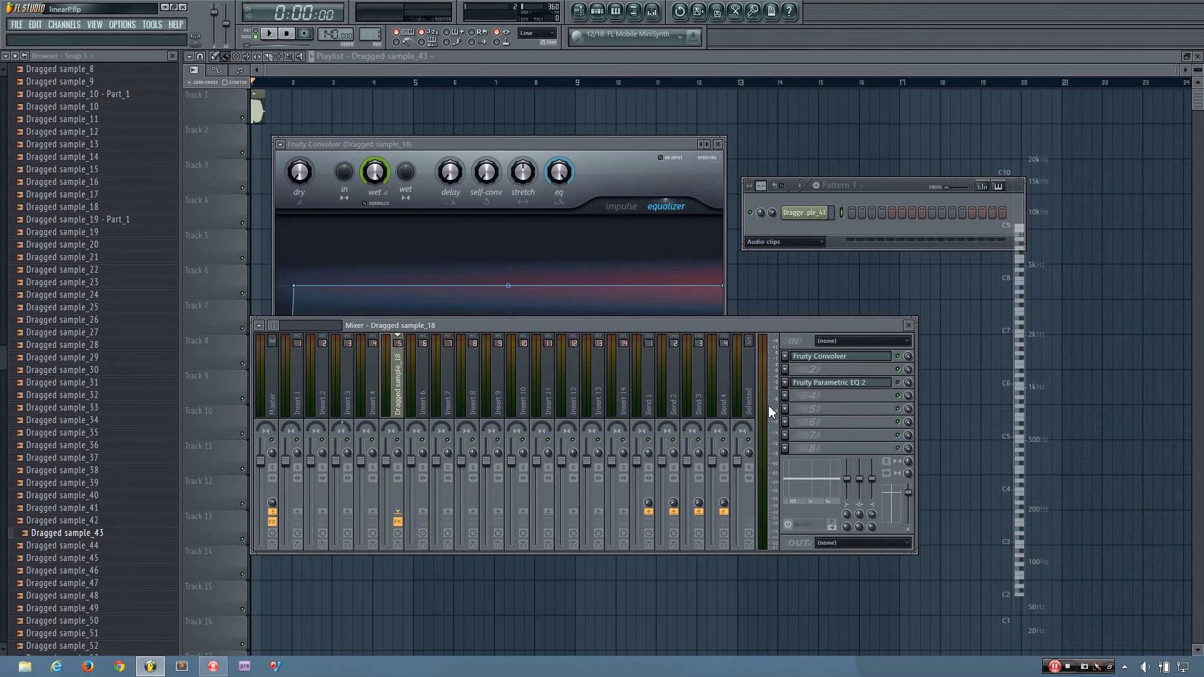
Bypass Fruity Convolver and audition the sample repeatedly without its low cut
{"action": "left_click", "coordinate": [898, 357]}
{"action": "key", "text": "q"}
{"action": "key", "text": "z"}
{"action": "key", "text": "q"}
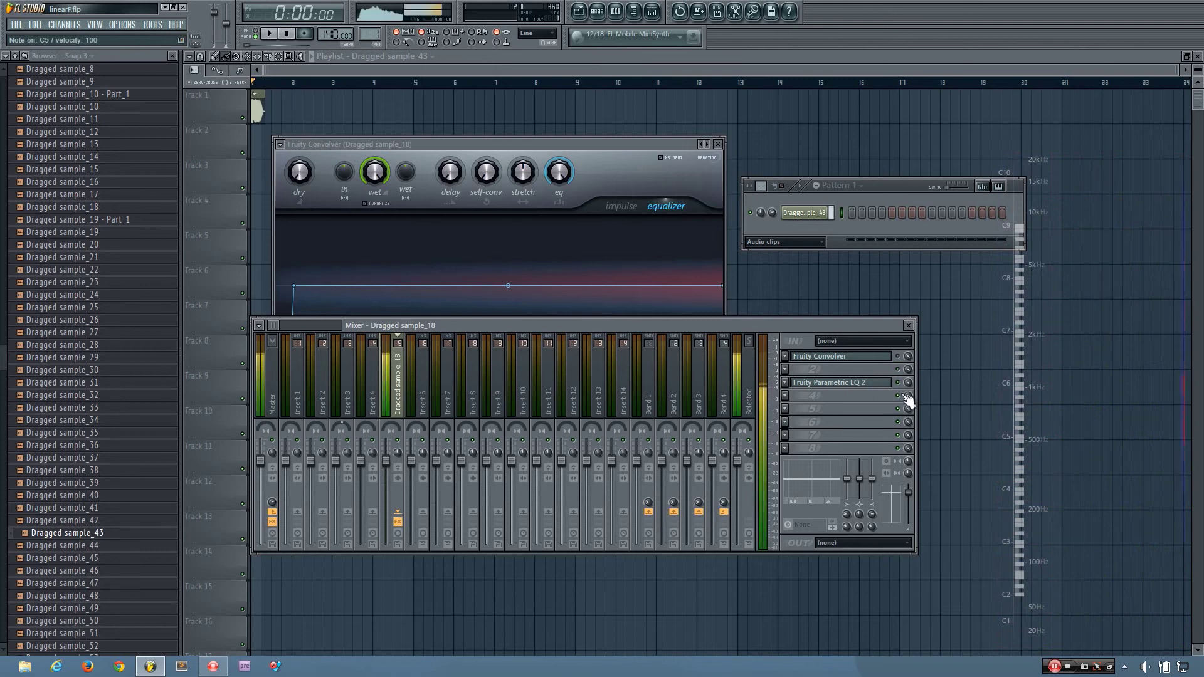
Toggle Fruity Parametric EQ 2, re-enable Fruity Convolver, and audition the sample through the linear phase EQ
{"action": "left_click", "coordinate": [897, 382]}
{"action": "left_click", "coordinate": [897, 382]}
{"action": "left_click", "coordinate": [898, 356]}
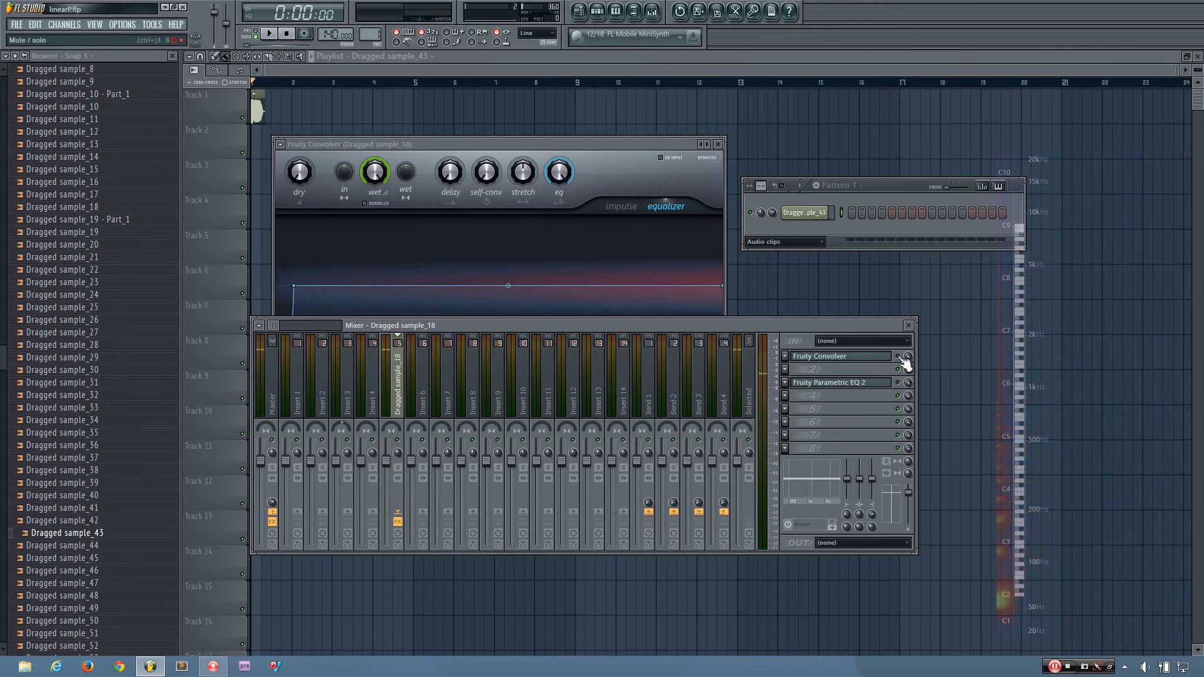
{"action": "key", "text": "q"}
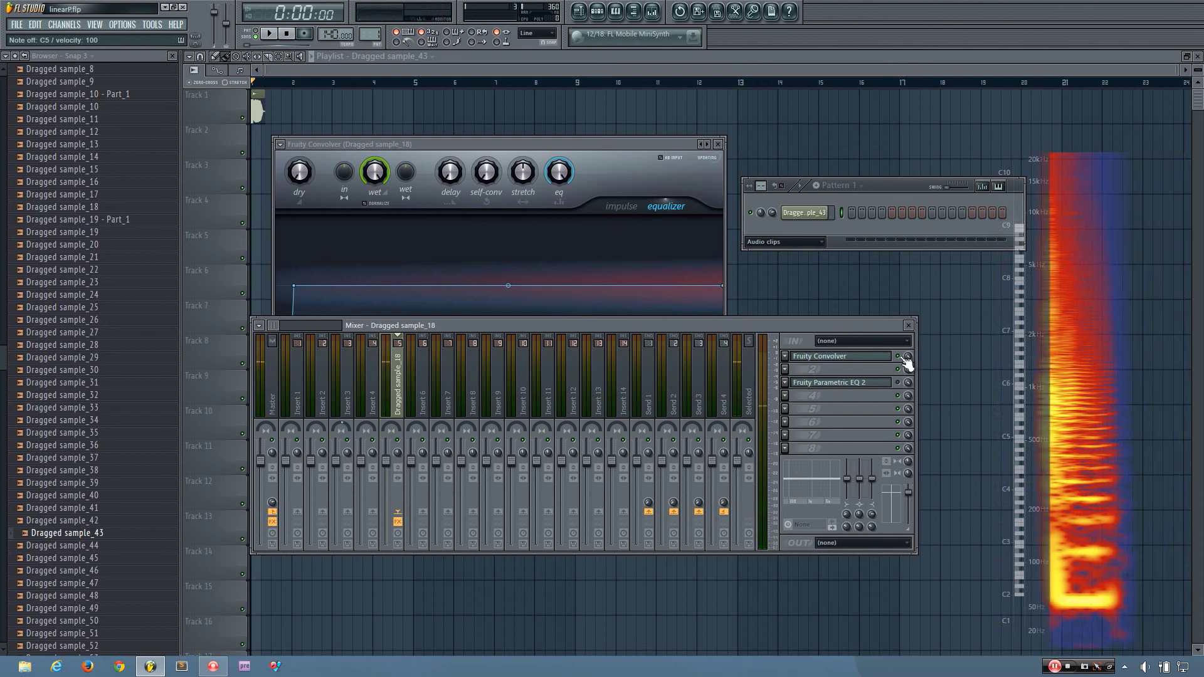
Place a Dragged sample_43 clip on Track 3 near bar 10 and delete it again
{"action": "left_click_drag", "start_coordinate": [645, 145], "coordinate": [652, 177]}
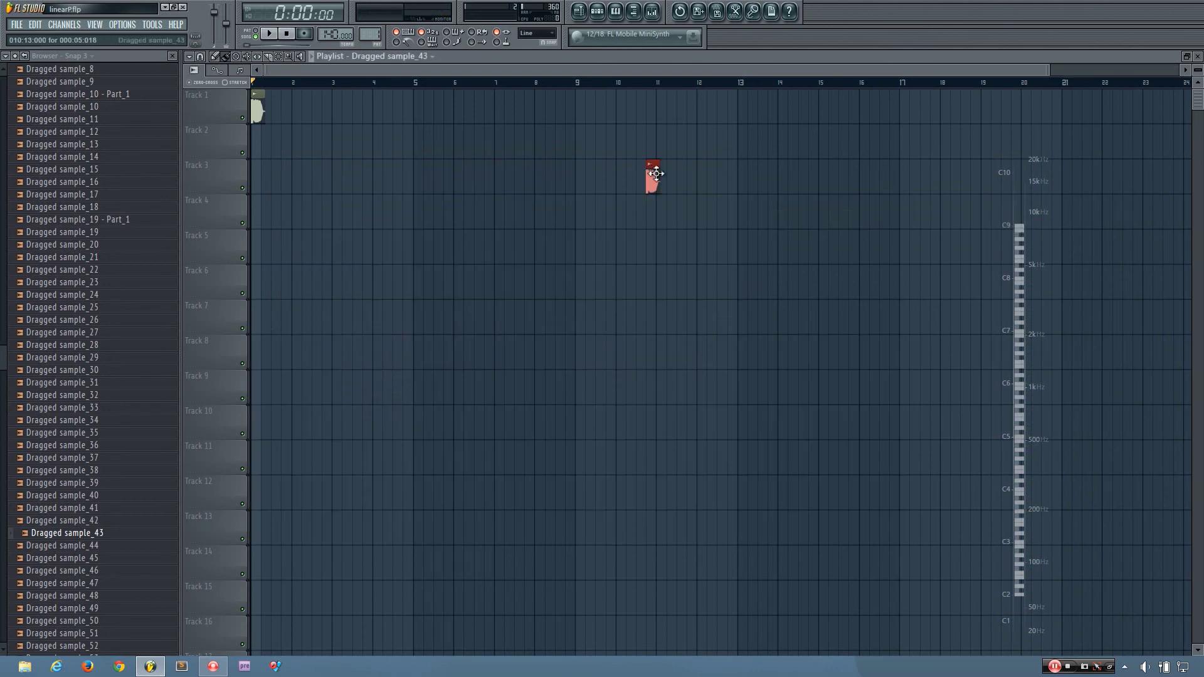
{"action": "right_click", "coordinate": [654, 171]}
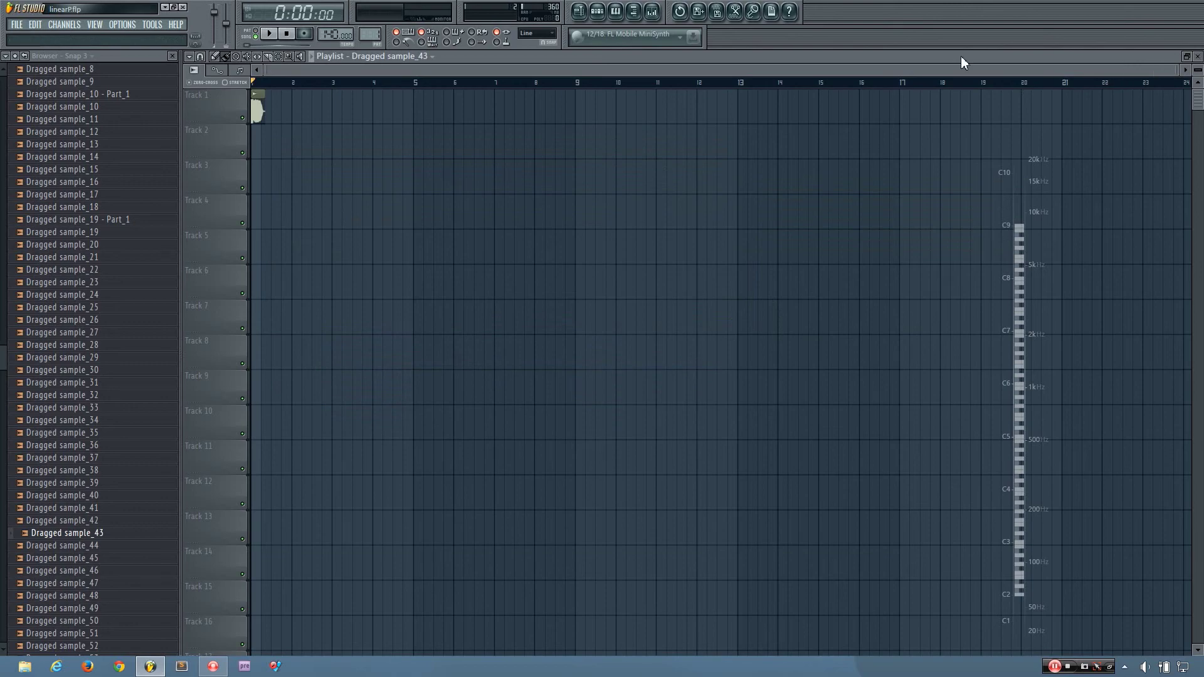